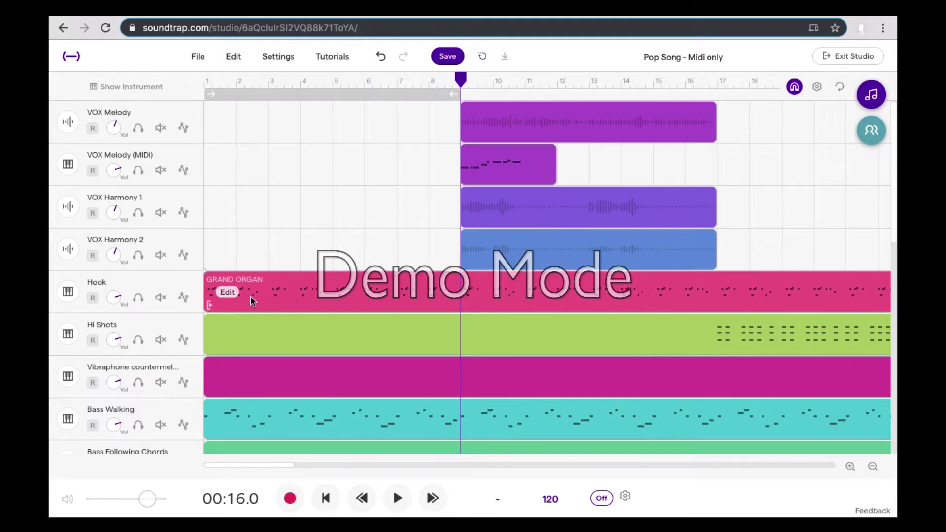
Look over the vocal, instrument and drum tracks to distinguish the audio tracks from the MIDI tracks.
scroll(506, 126, "right", 1)
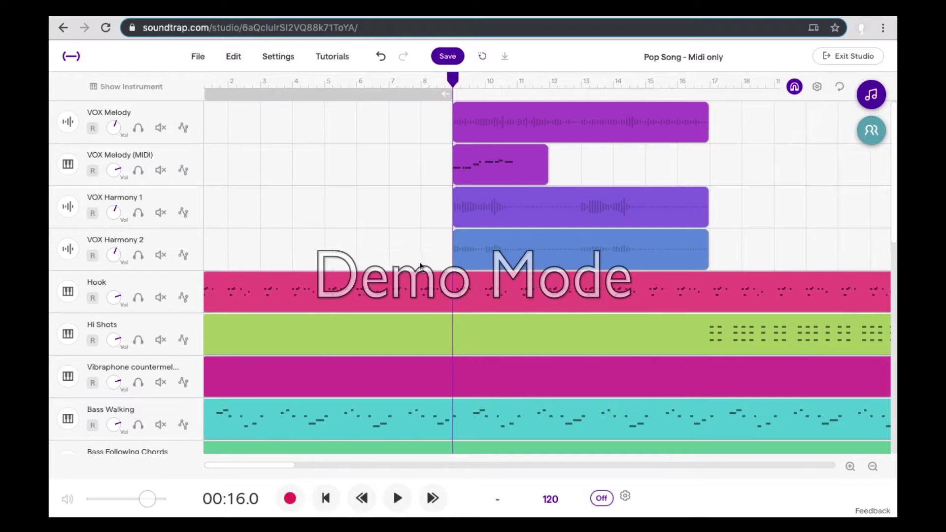
left_click(509, 123)
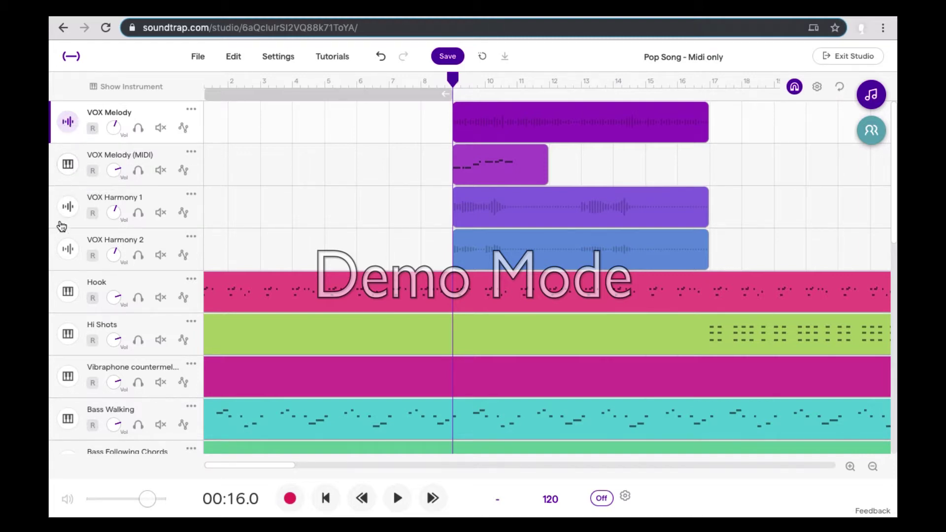
scroll(299, 324, "left", 1)
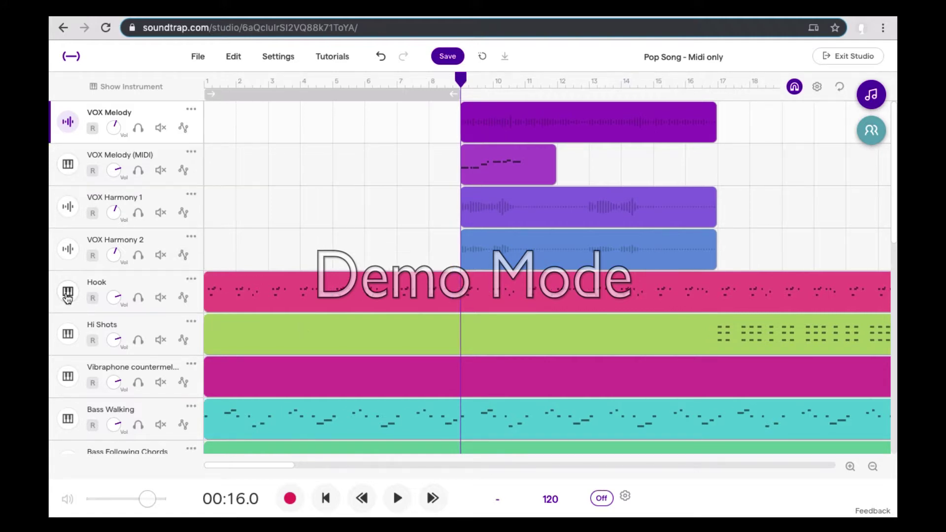
scroll(91, 376, "down", 5)
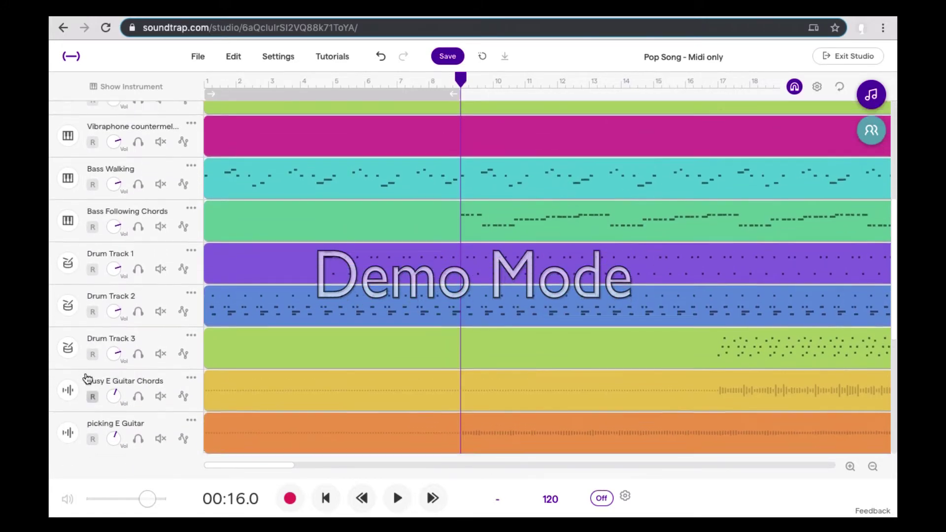
scroll(83, 365, "up", 1)
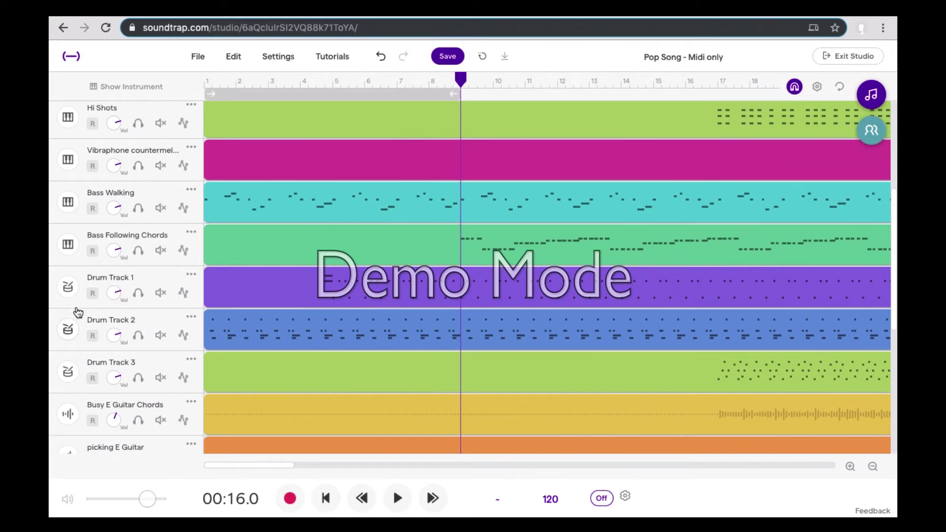
left_click(290, 298)
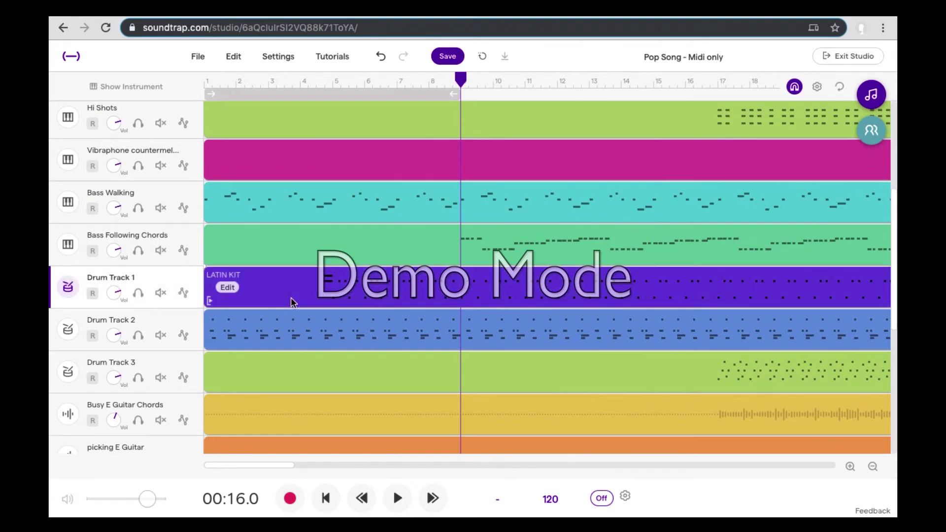
left_click(162, 281)
left_click(182, 295)
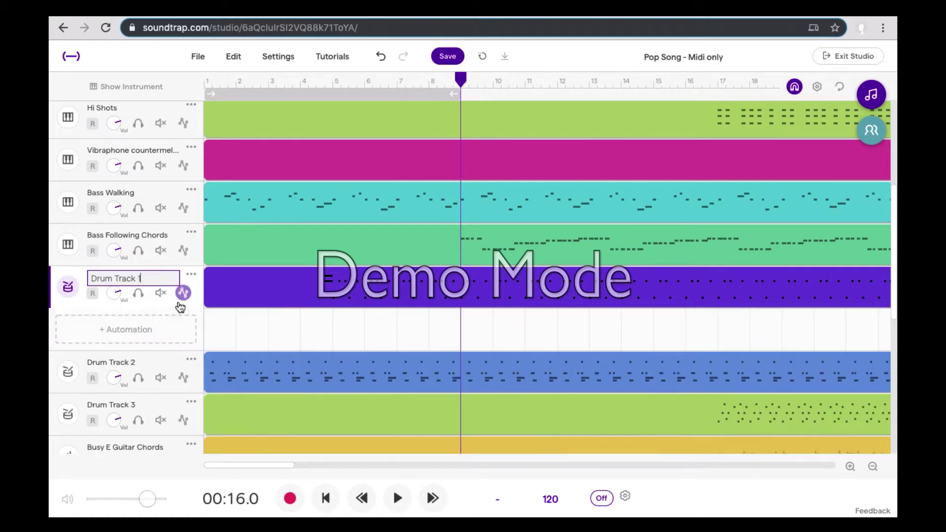
left_click(182, 292)
left_click(388, 299)
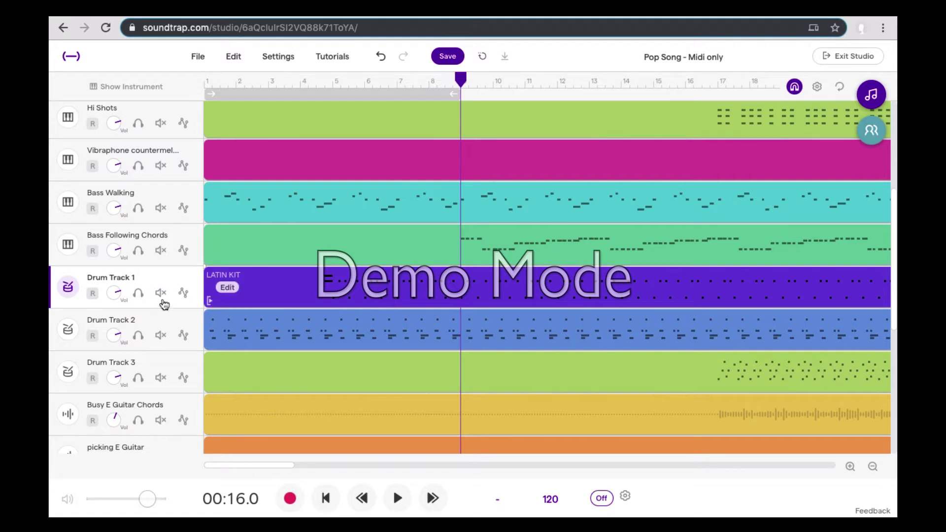
Display the MIDI notes of Drum Track 1 in the piano roll.
left_click(69, 289)
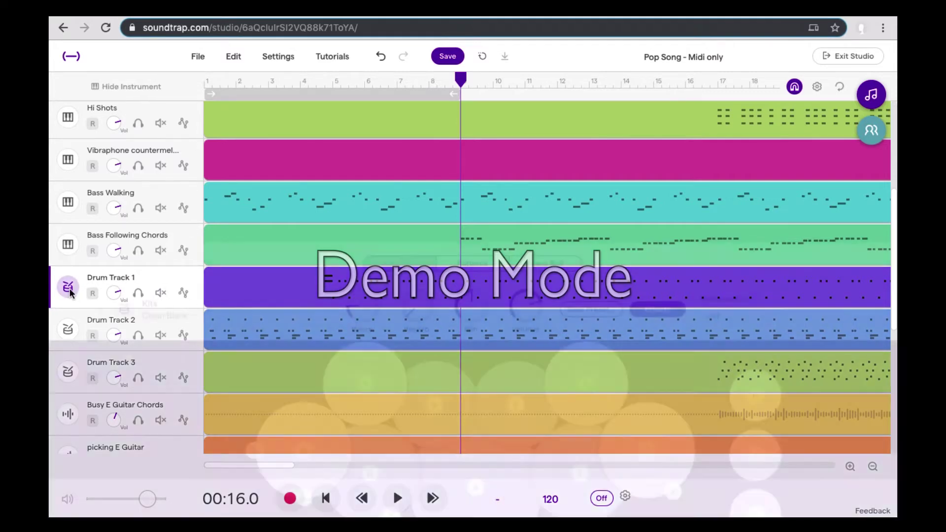
left_click(545, 210)
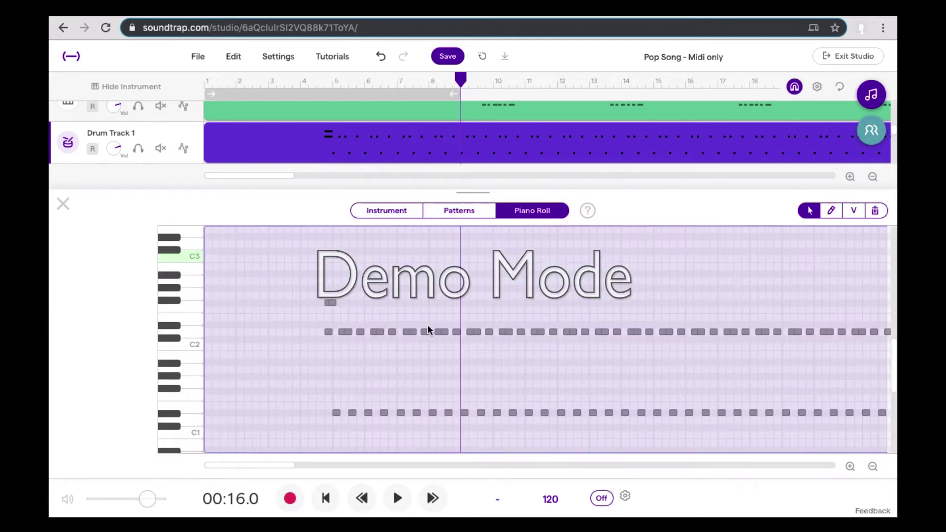
scroll(249, 133, "down", 5)
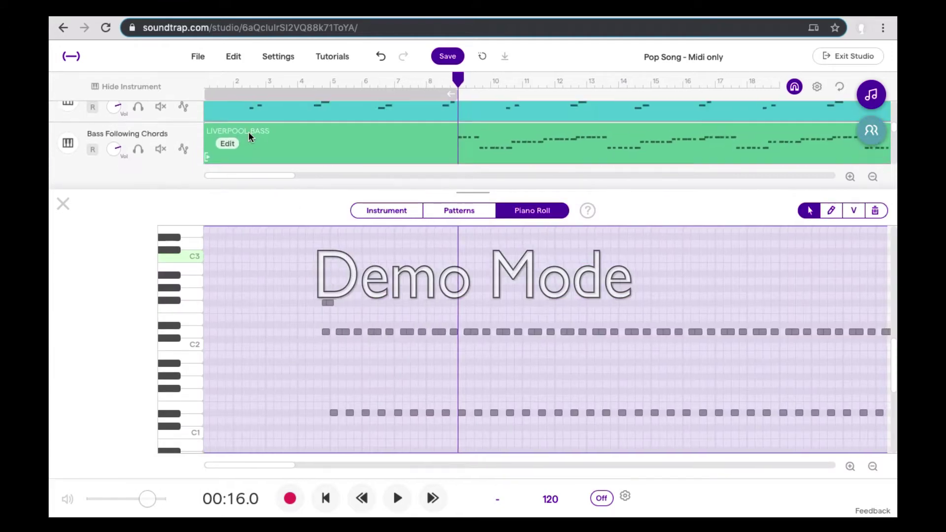
scroll(249, 132, "up", 4)
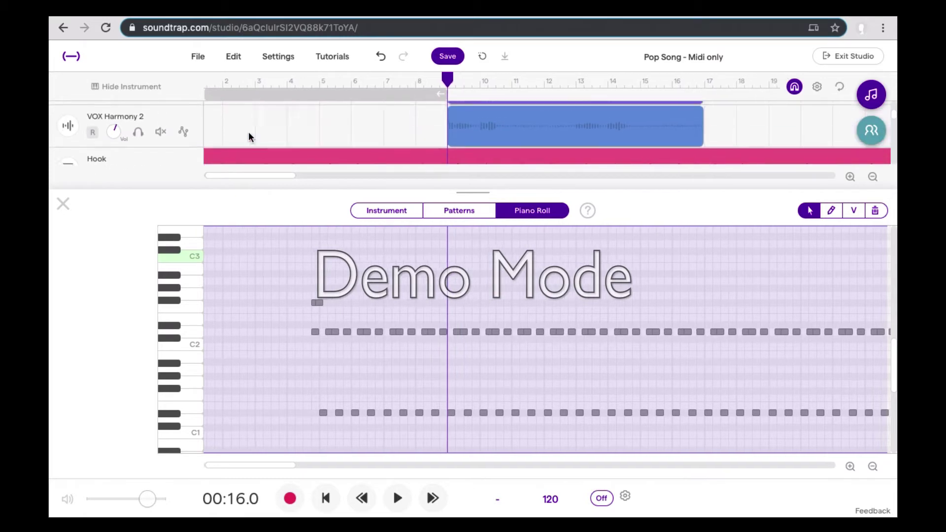
Inspect the VOX Harmony 2 audio track's amp and effect settings, and close them.
left_click(517, 158)
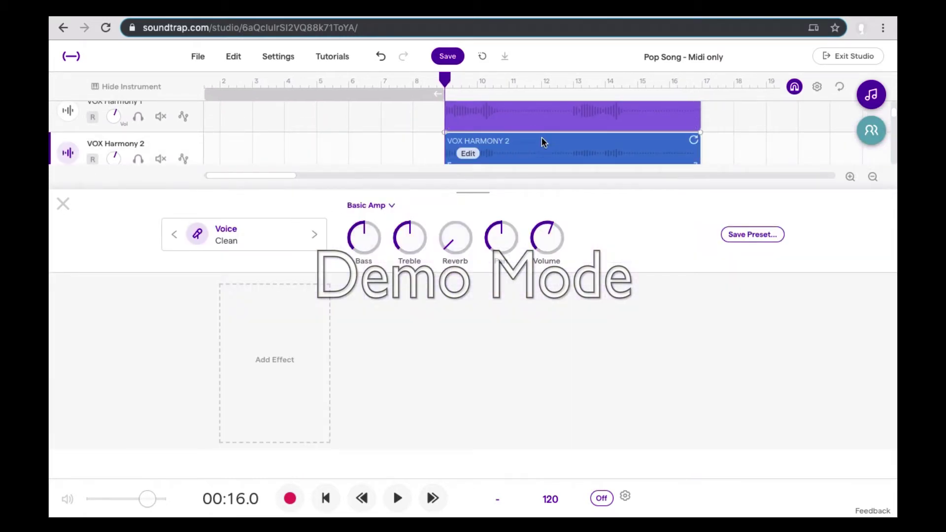
left_click(63, 203)
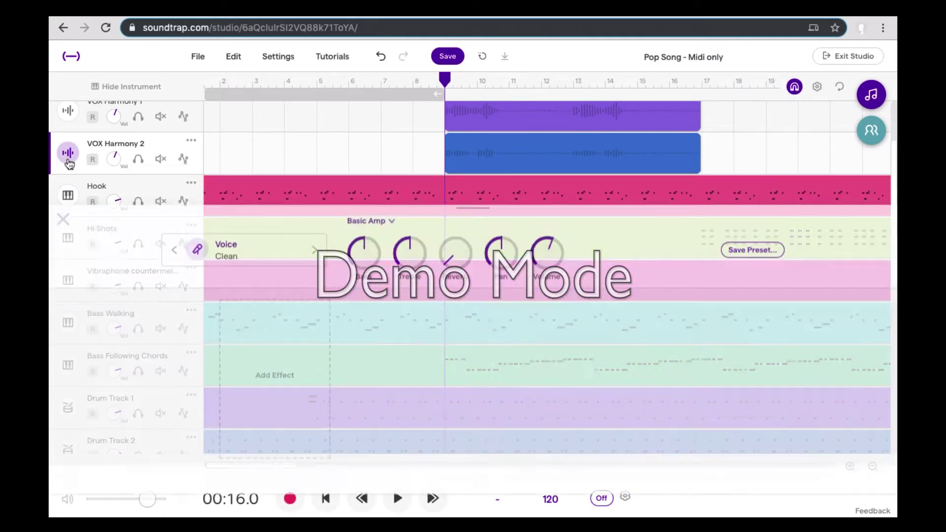
left_click(69, 153)
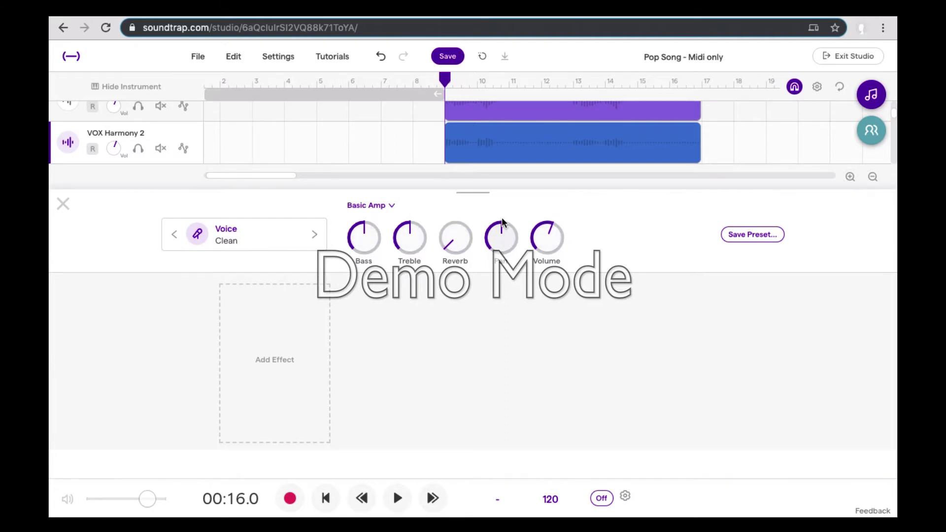
left_click(63, 204)
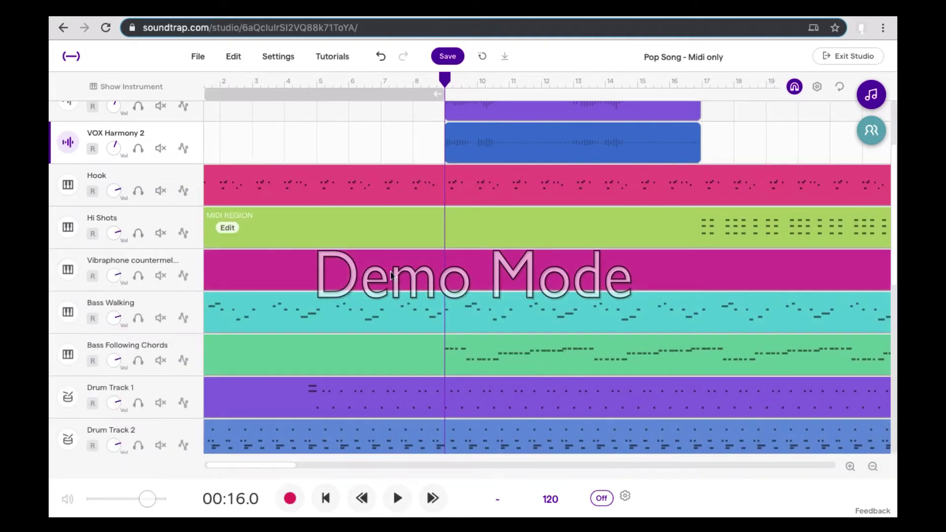
Solo the Sax Fill Bits track so only its audio plays.
scroll(379, 299, "up", 3)
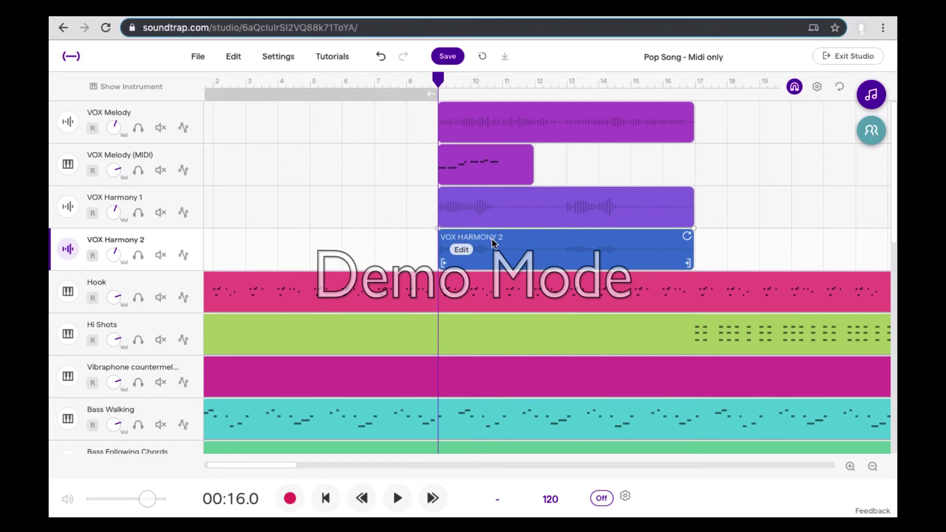
scroll(484, 304, "down", 2)
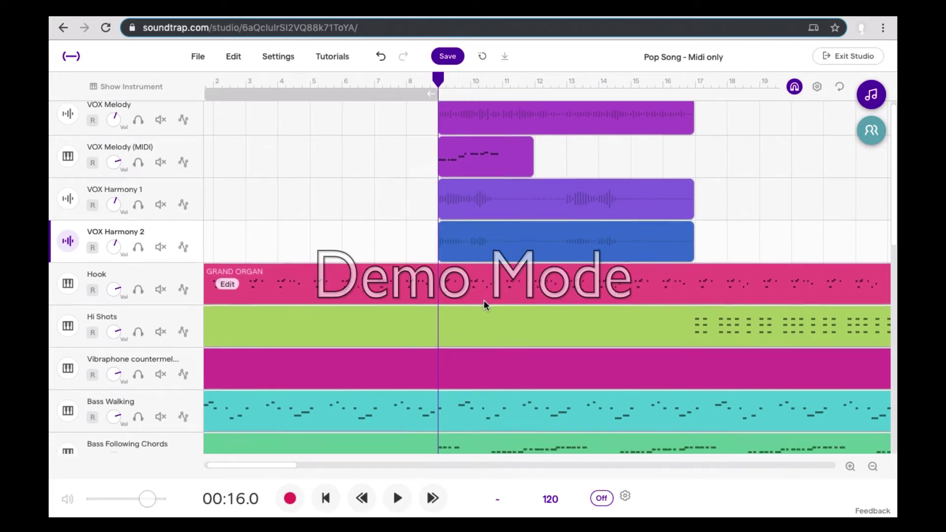
scroll(483, 301, "down", 10)
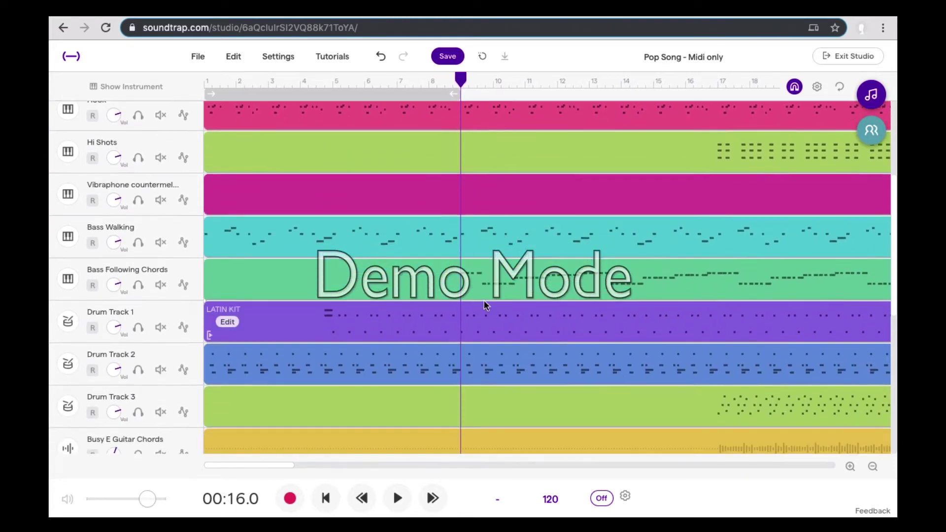
scroll(483, 300, "down", 6)
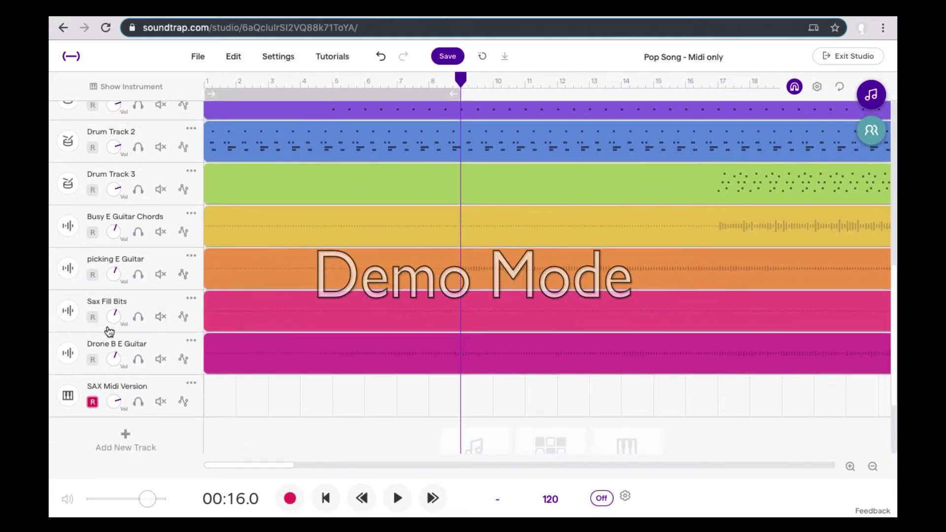
left_click(138, 316)
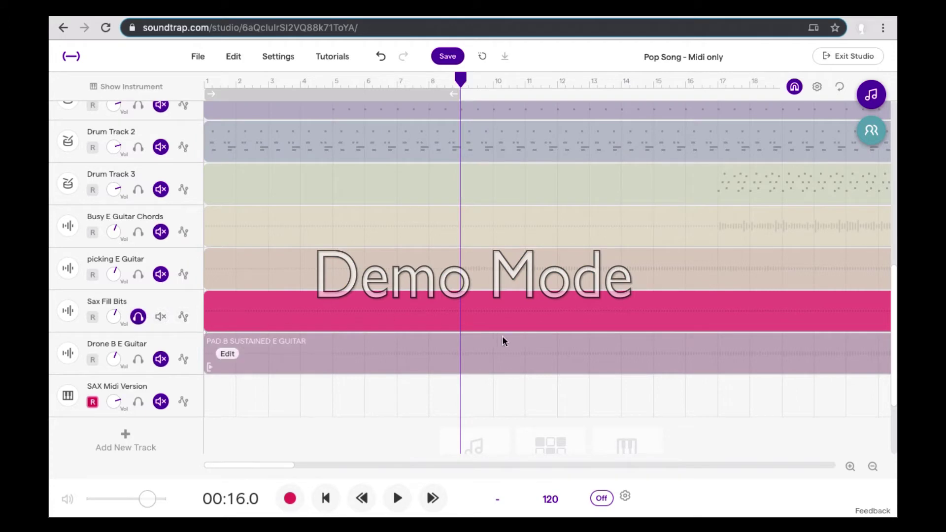
Listen to the soloed sax part from bar 25, raising the computer's volume, and stop playback after a few bars.
scroll(583, 321, "right", 1)
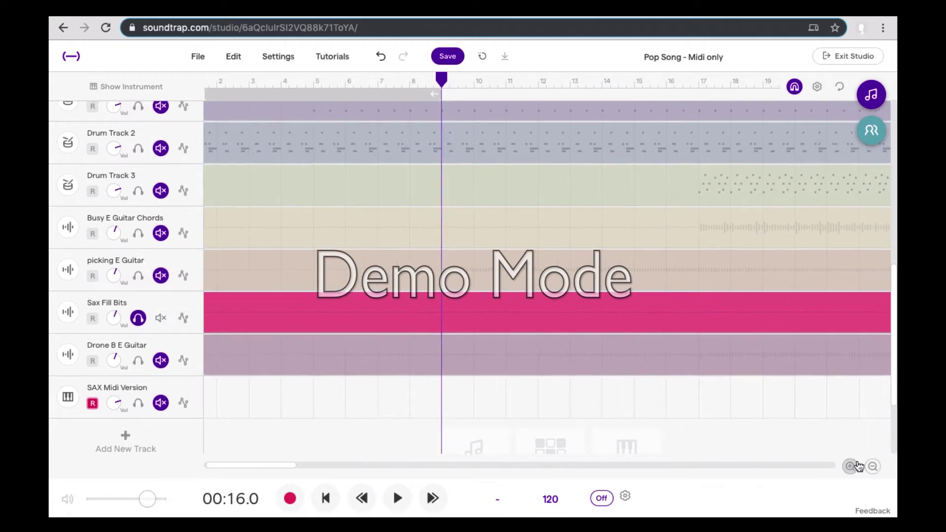
left_click(872, 467)
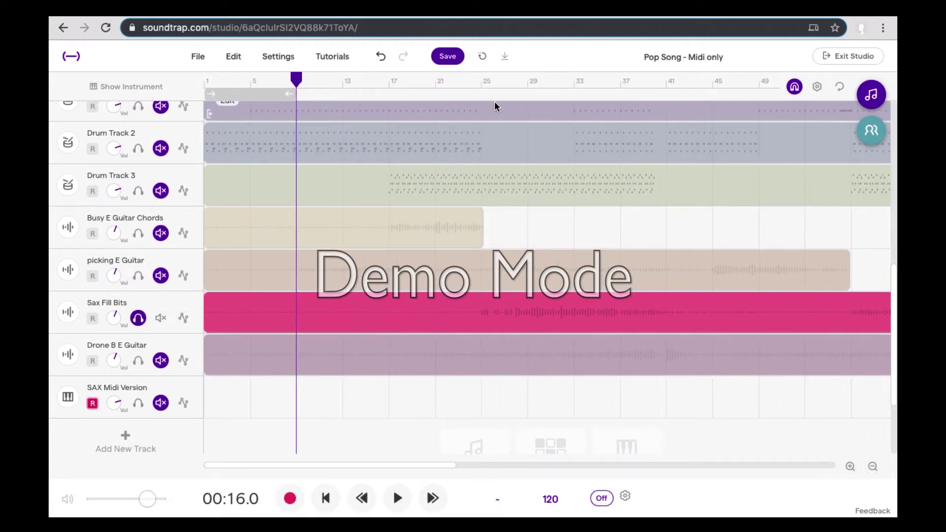
left_click(481, 81)
key("XF86AudioRaiseVolume")
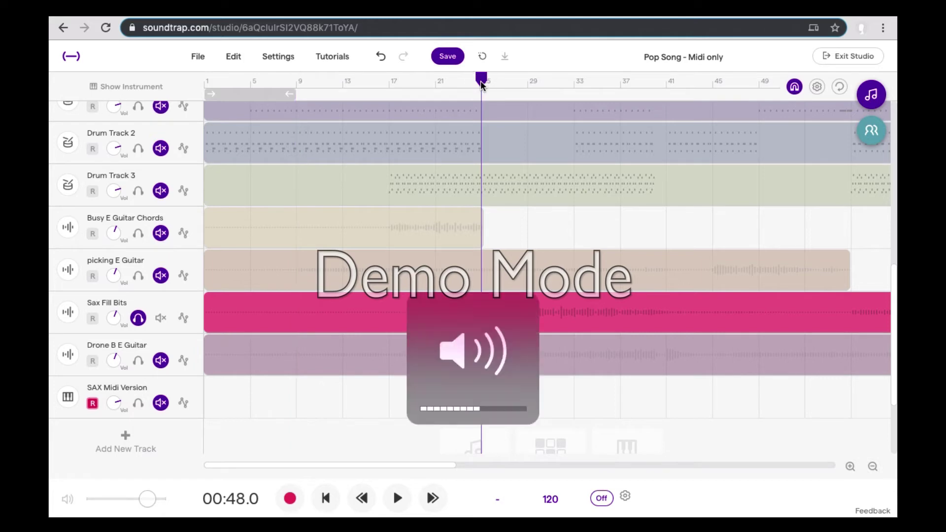
key("space")
key("XF86AudioRaiseVolume")
key("XF86AudioRaiseVolume")
key("XF86AudioRaiseVolume")
key("XF86AudioRaiseVolume")
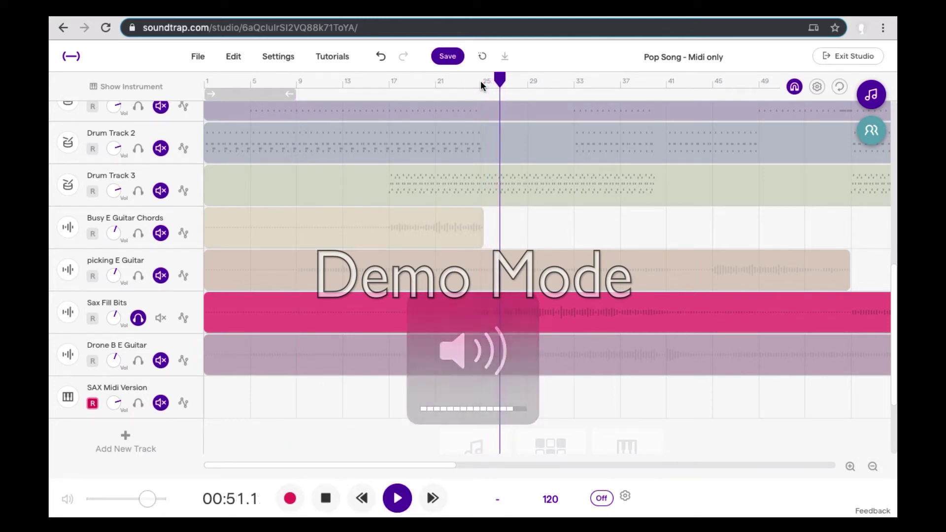
mouse_move(571, 162)
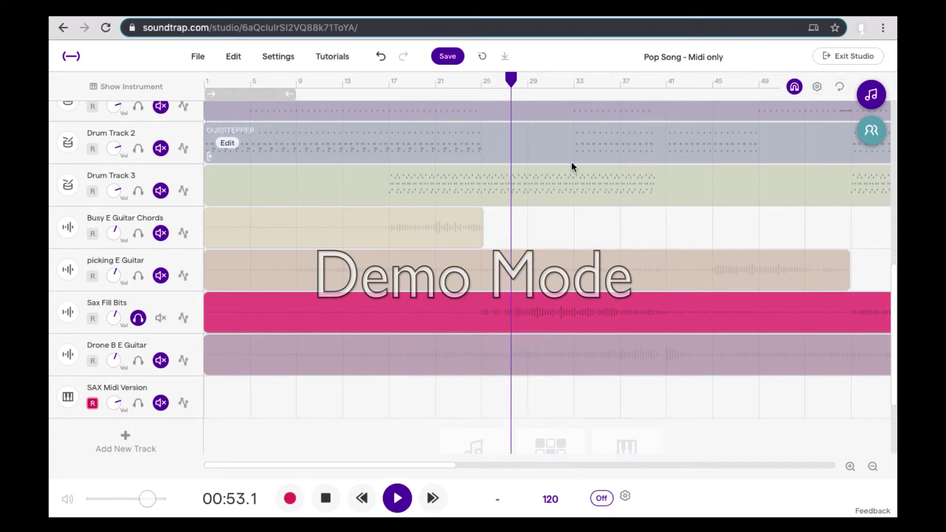
key("space")
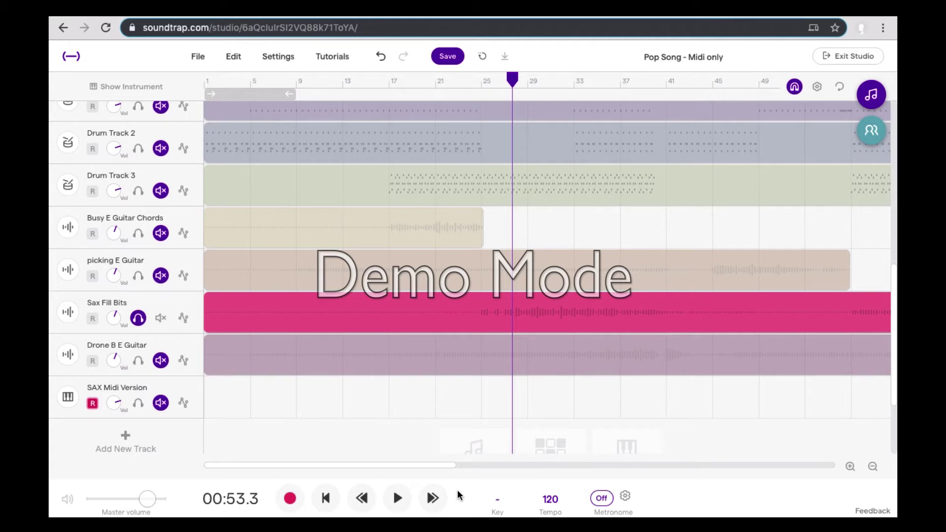
Add a new Grand Piano track from the Piano & keyboards category and solo it as well.
left_click(119, 438)
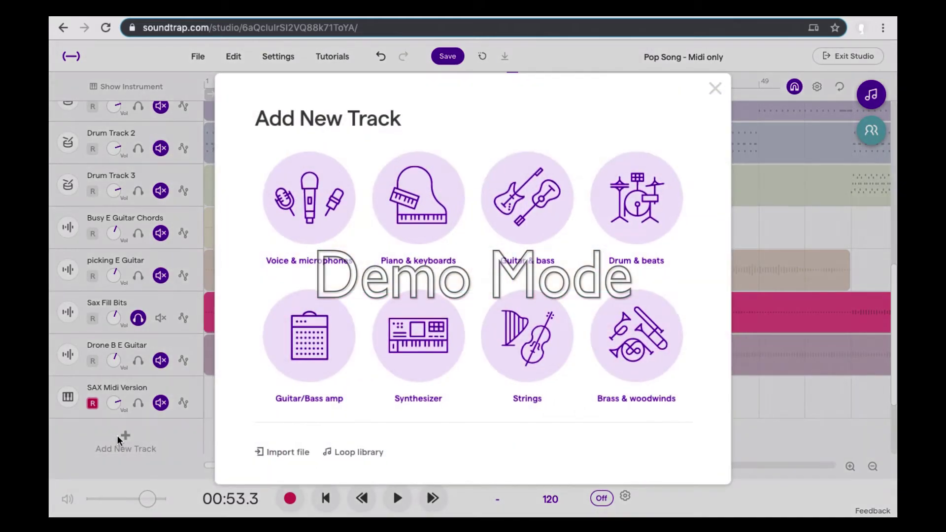
left_click(416, 206)
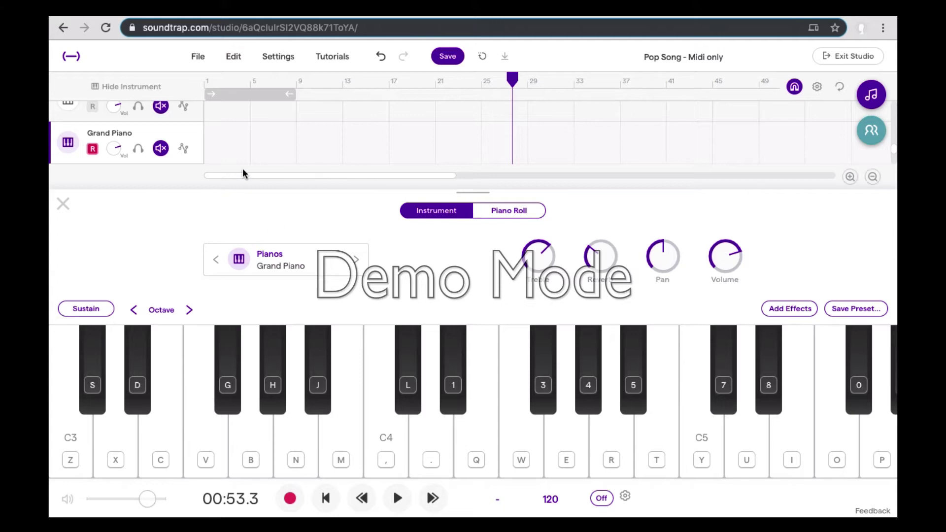
left_click(138, 148)
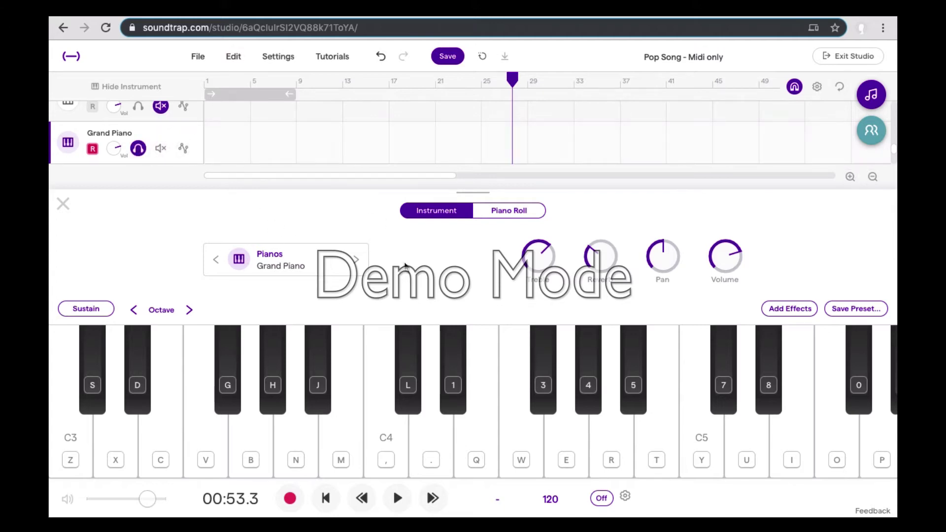
Try out notes on the Grand Piano keyboard, mainly alternating B4 and C#5, and close the instrument.
key("7")
key("t")
key("7")
key("7")
key("t")
key("7")
key("t")
key("t")
left_click(535, 356)
key("7")
key("t")
key("7")
key("t")
left_click(63, 204)
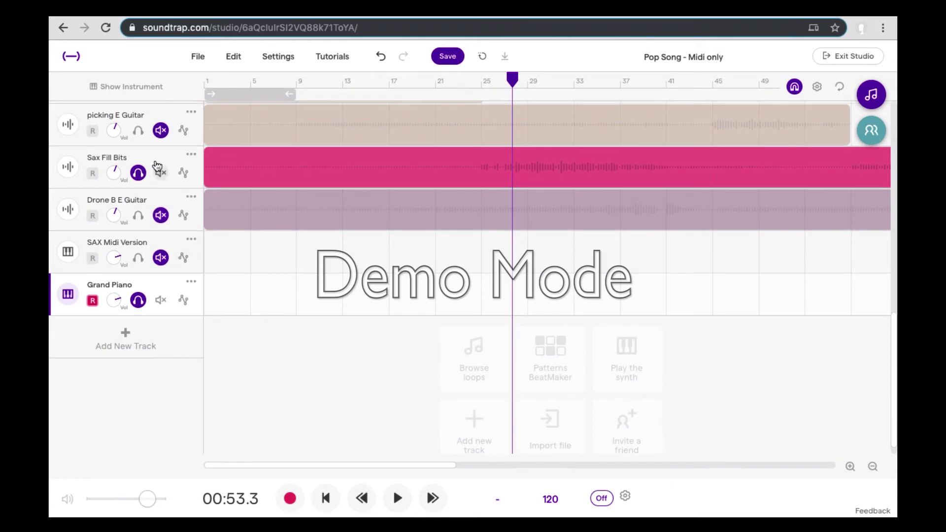
Move the Grand Piano track directly below Sax Fill Bits and rename it "Sax Fill Bits MIDI".
left_click_drag(146, 282, 150, 209)
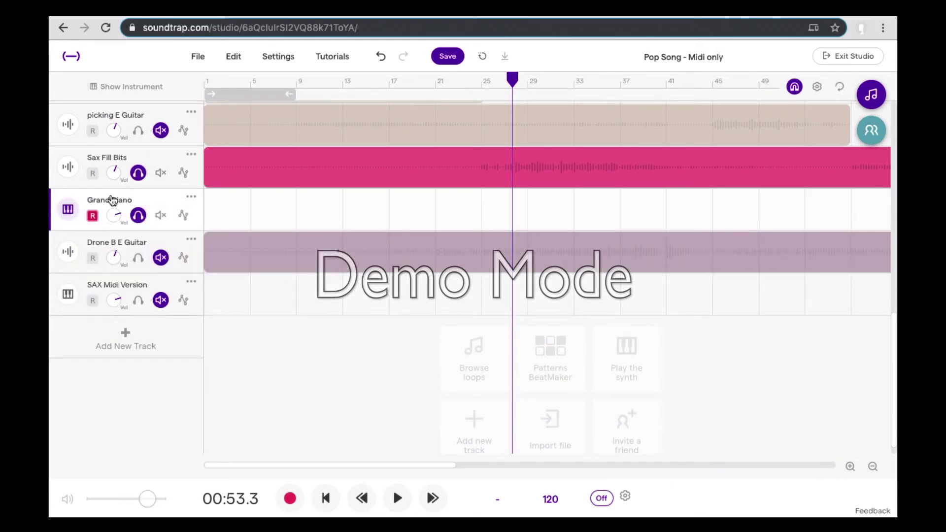
double_click(92, 201)
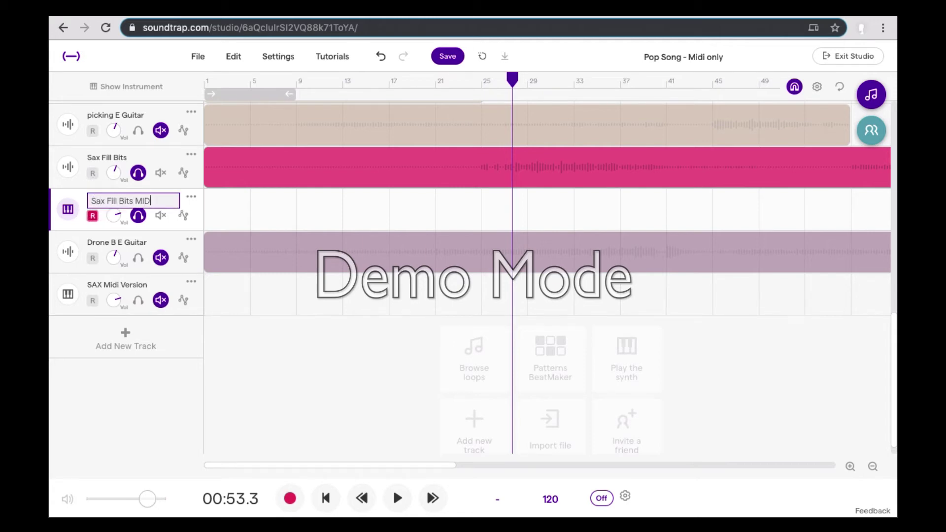
left_click(261, 364)
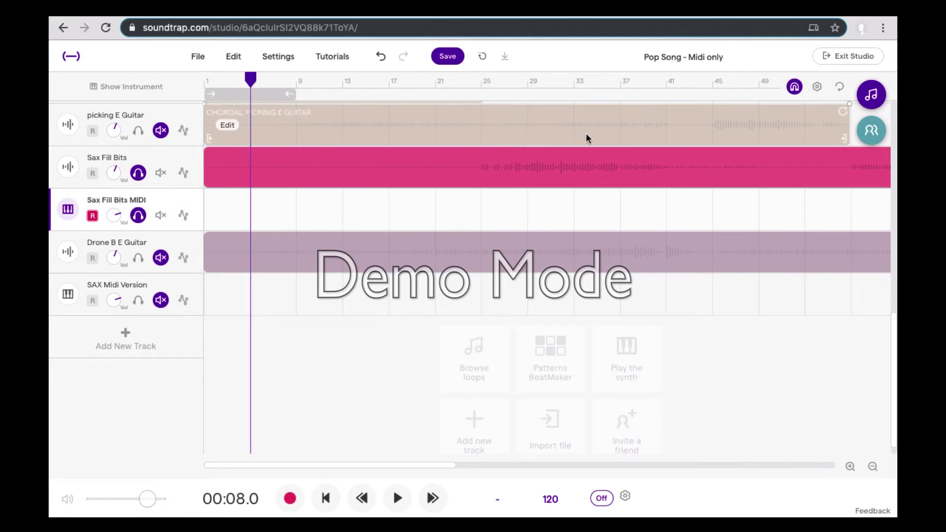
Position the playhead at bar 25, where the sax part starts.
left_click(481, 84)
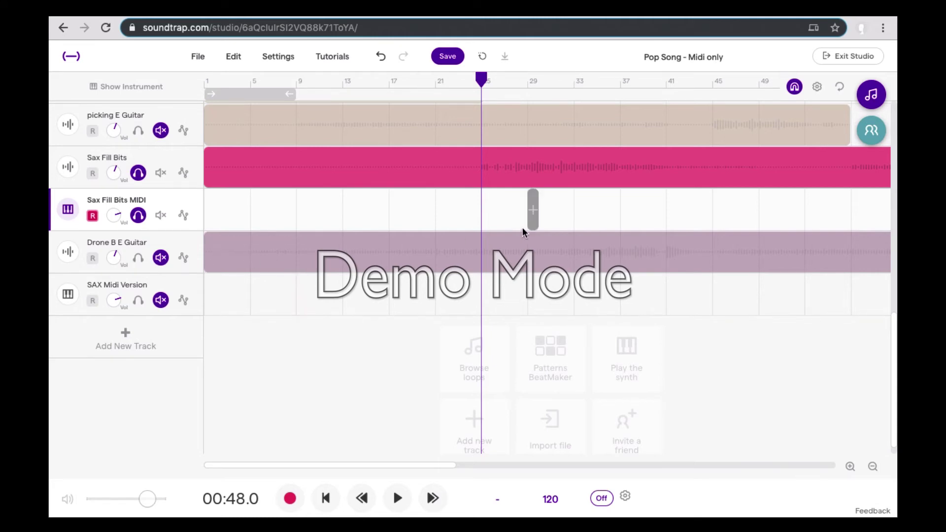
Create a region at bar 25 on the Sax Fill Bits MIDI track, try a first recording there and turn on the metronome.
left_click(486, 209)
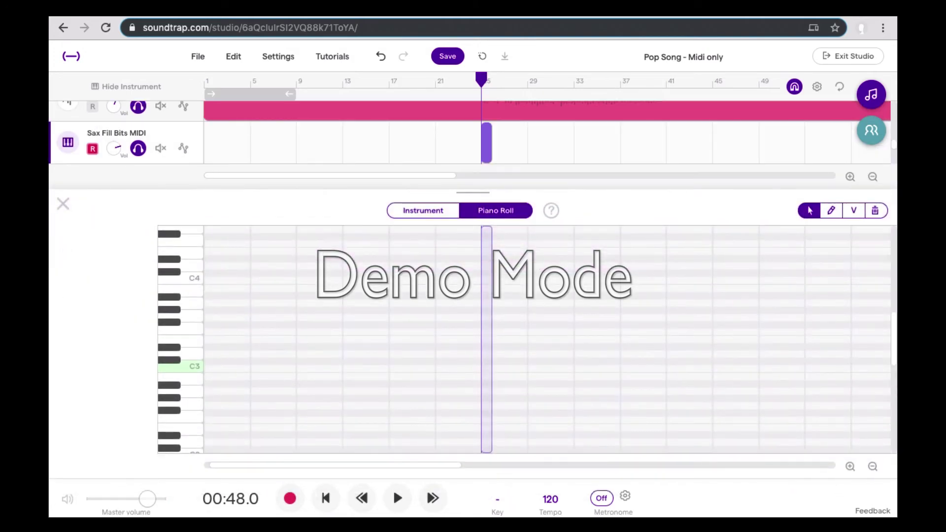
left_click(285, 497)
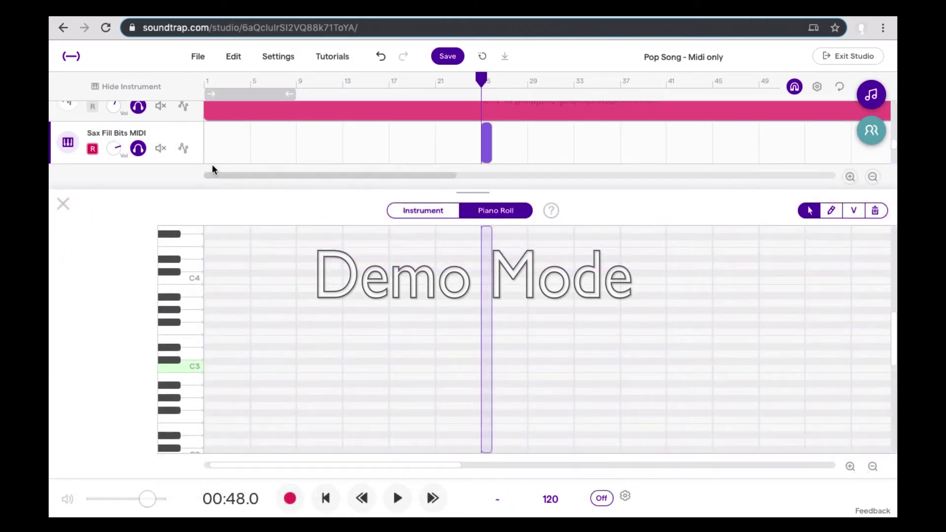
left_click(600, 498)
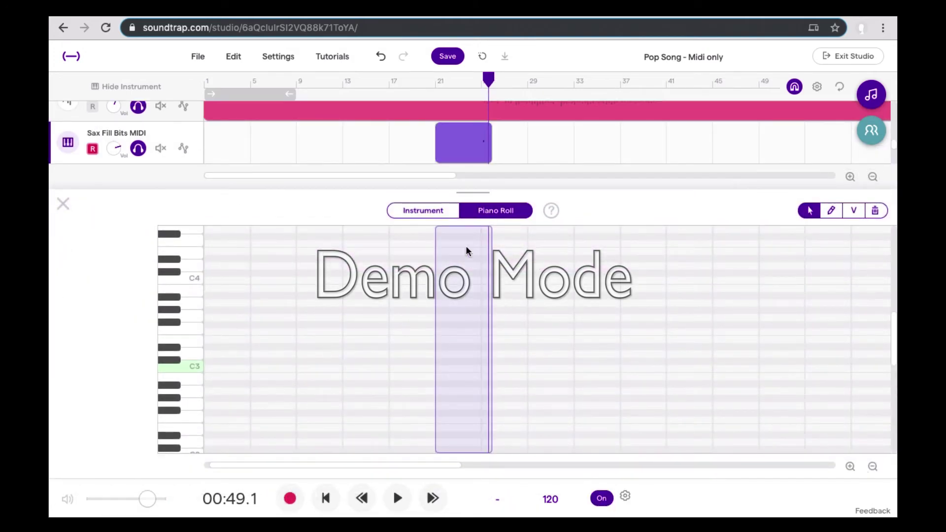
Record the sax part on the Grand Piano from bar 21, playing along with Sax Fill Bits until about bar 29.
scroll(587, 155, "up", 2)
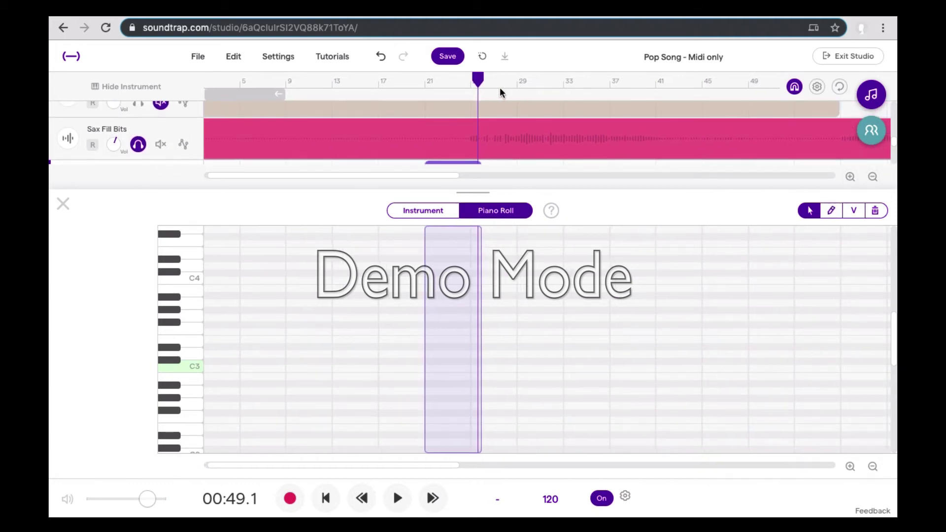
left_click(425, 85)
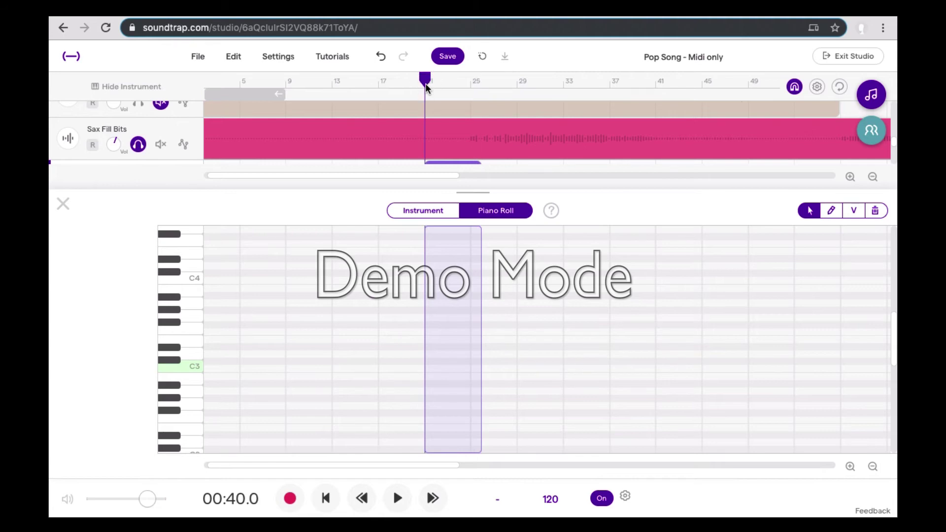
left_click(290, 498)
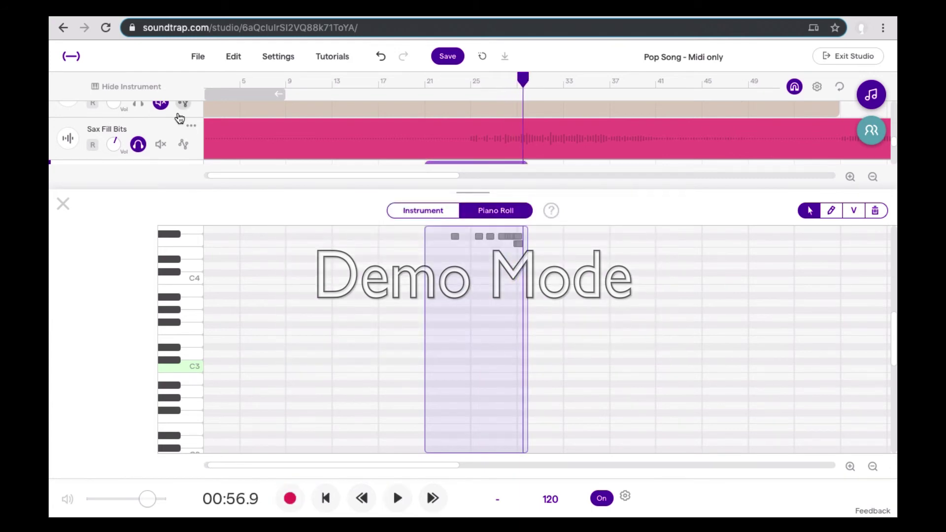
Delete the stray recorded notes in bars 22 and 23, keeping the notes from bar 25 onward.
left_click(850, 466)
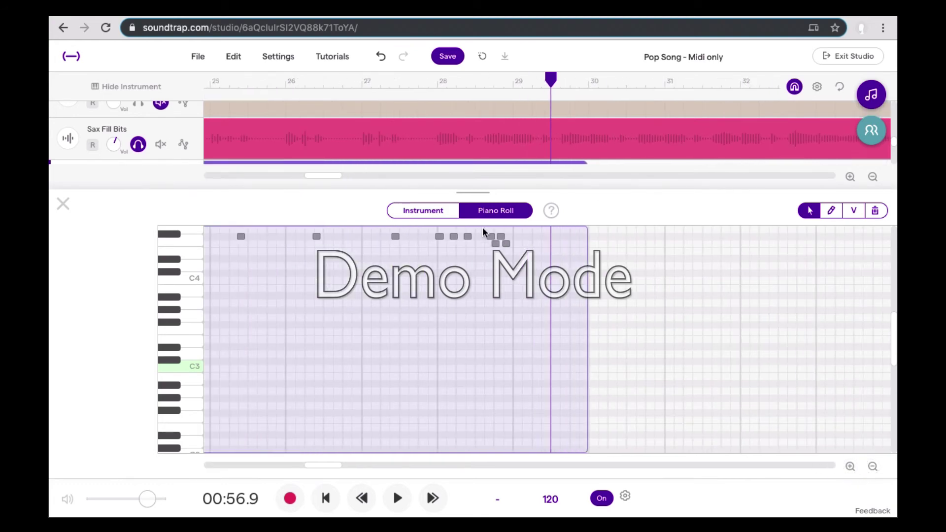
scroll(402, 317, "left", 5)
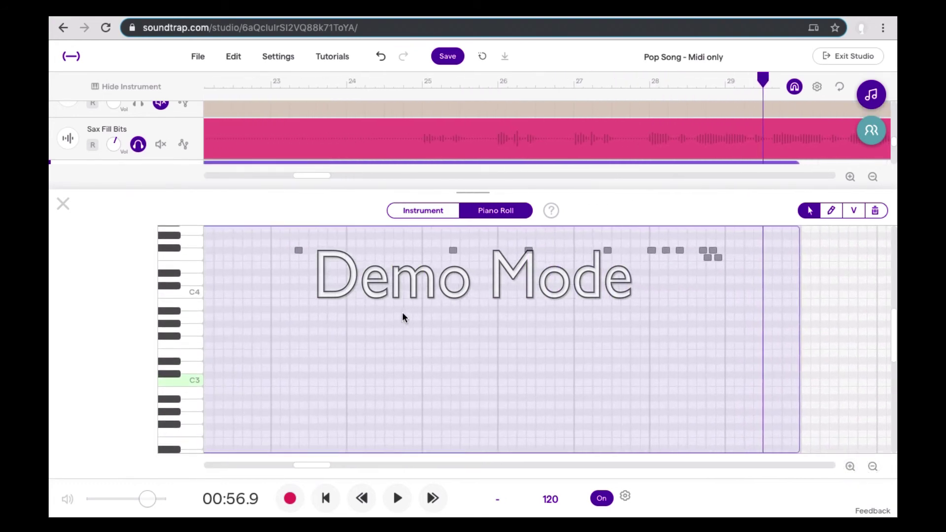
scroll(403, 317, "up", 5)
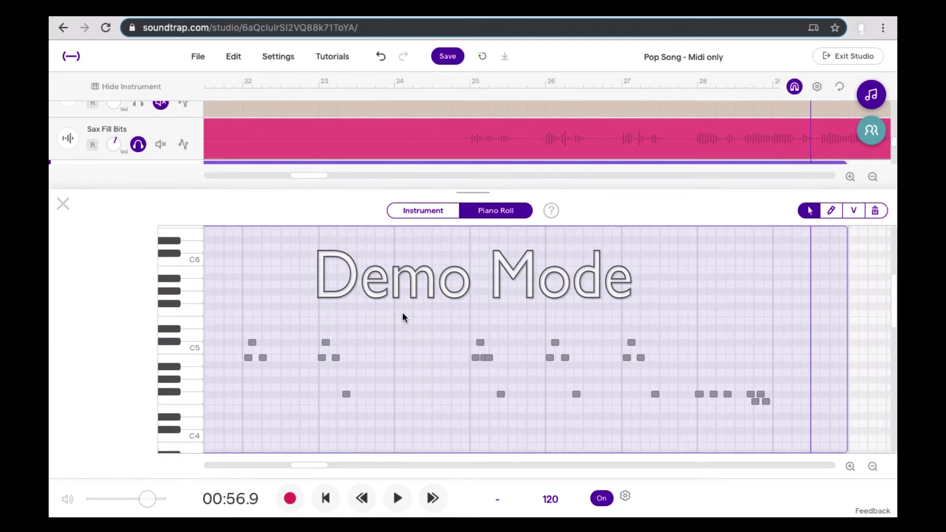
scroll(403, 317, "left", 2)
left_click_drag(266, 318, 433, 433)
key("Delete")
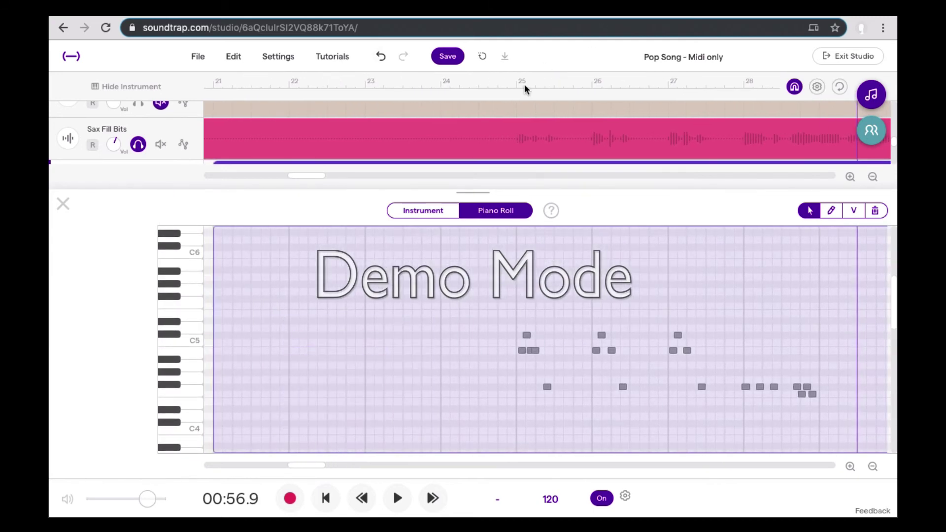
Play the recorded MIDI notes together with Sax Fill Bits from bar 25 to near the end of bar 28.
left_click(516, 86)
key("space")
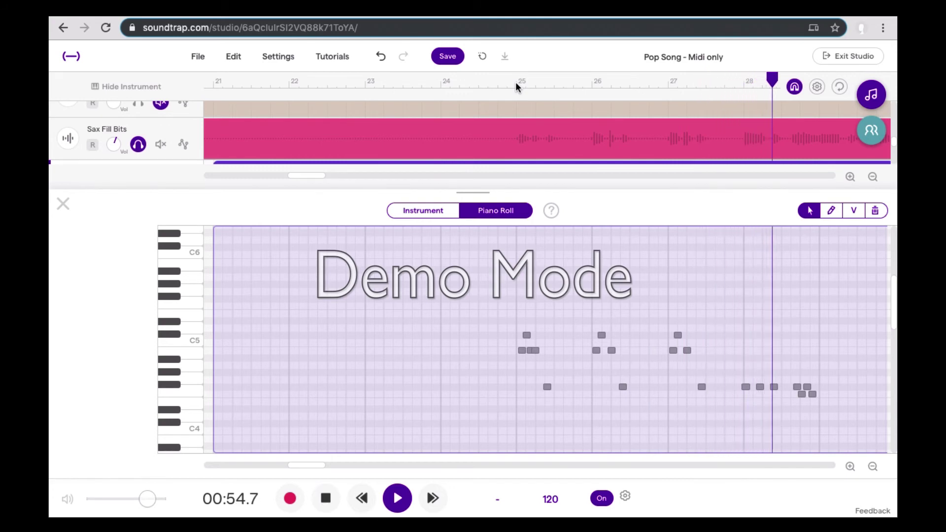
key("space")
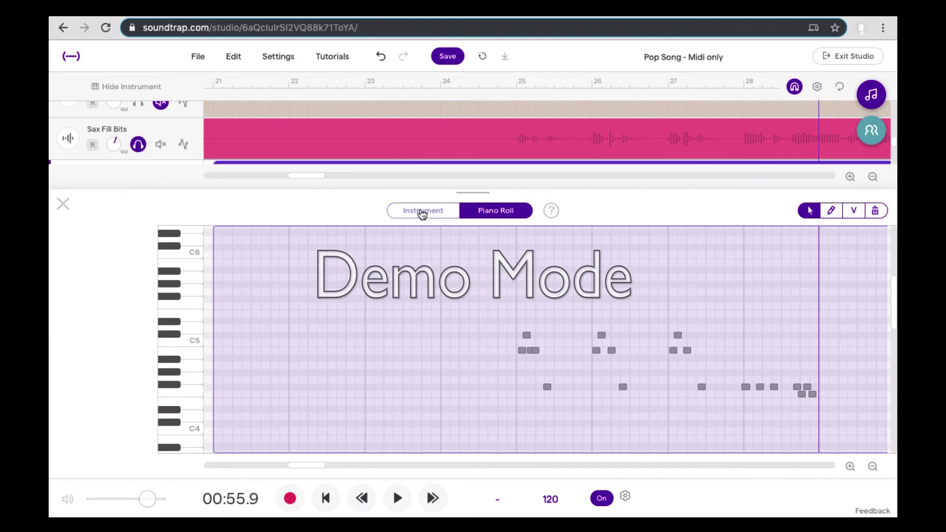
Try out notes on the Grand Piano keyboard, repeating F#4 and testing E4, B4 and C5 around it.
left_click(421, 211)
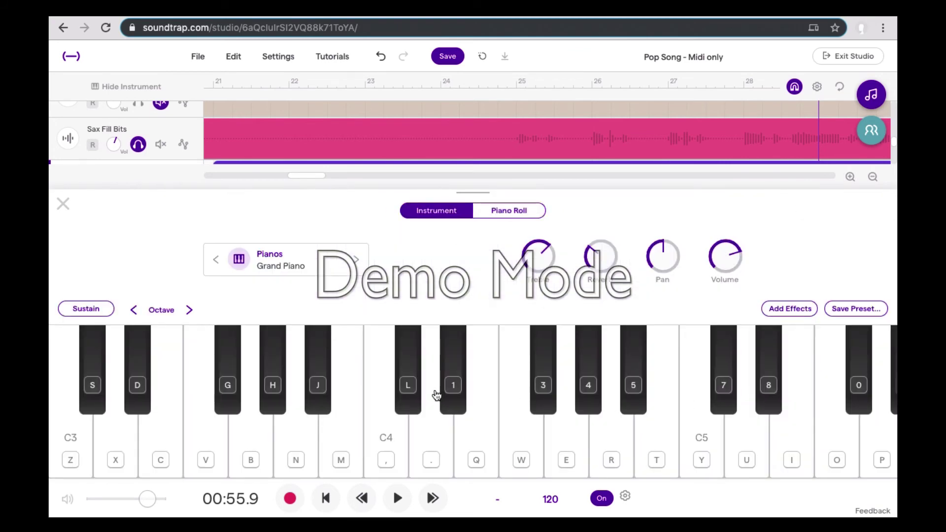
key("4")
key("3")
key("3")
key("3")
key("3")
key("3")
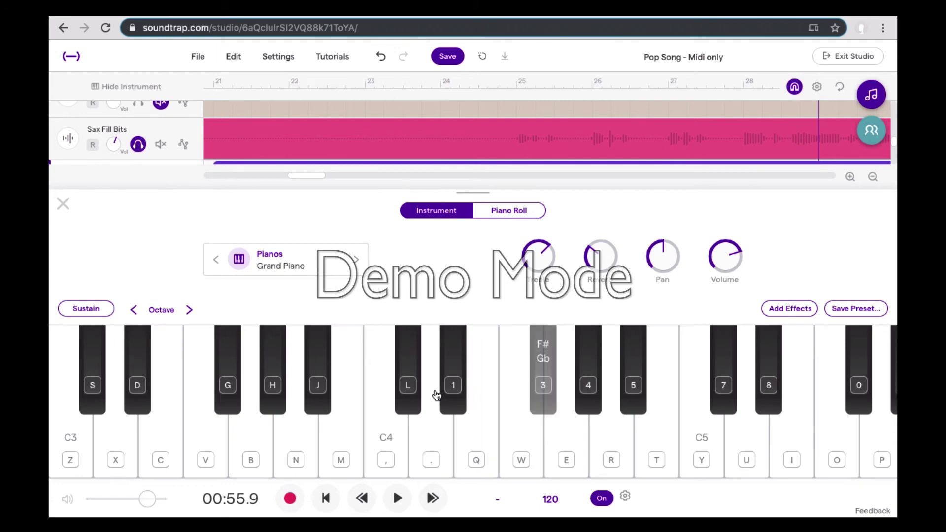
key("q")
key("3")
key("y")
key("3")
key("t")
key("3")
key("3")
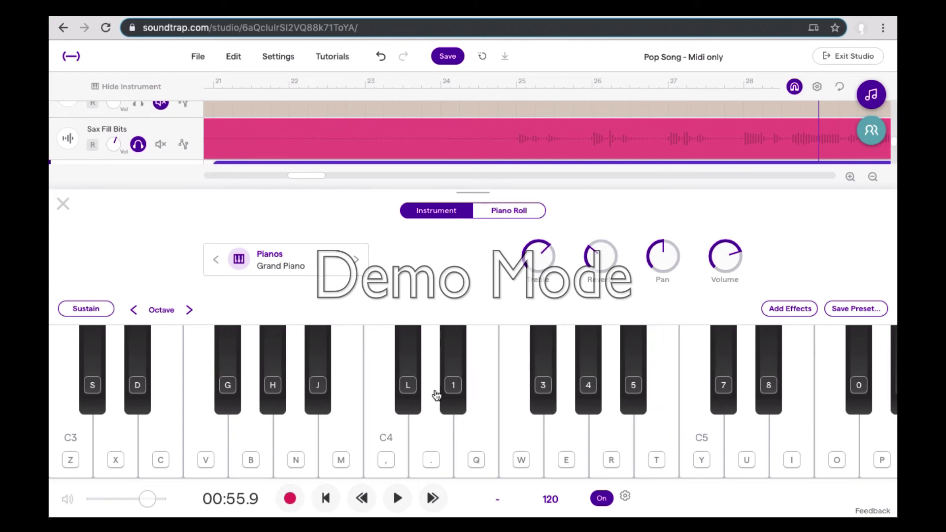
key("t")
Examine the rest of the Sax Fill Bits waveform, close the instrument and compare the audio with the MIDI region around bars 25 to 29.
scroll(559, 140, "down", 2)
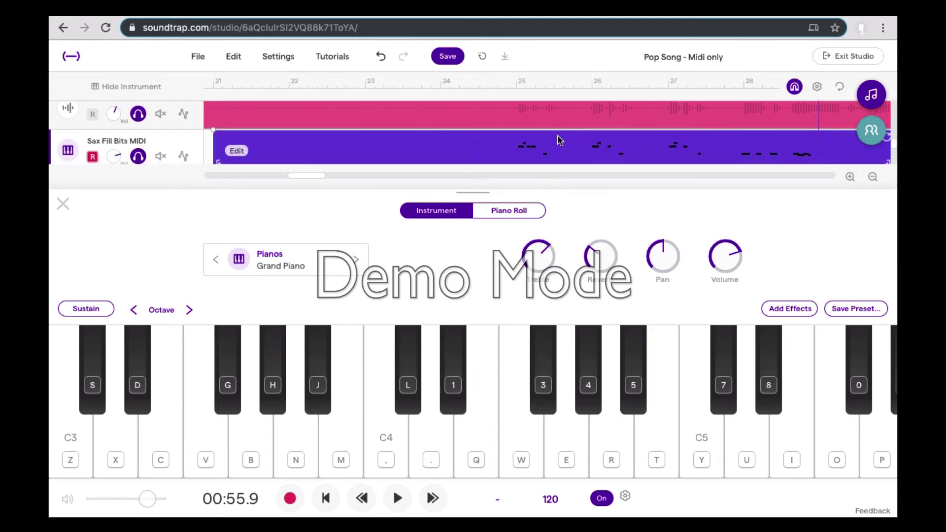
scroll(560, 140, "up", 2)
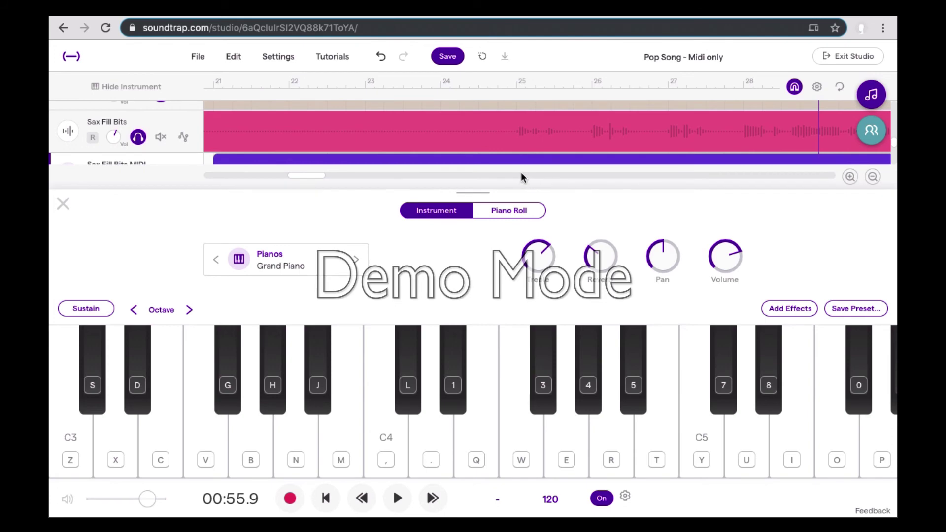
scroll(521, 175, "right", 6)
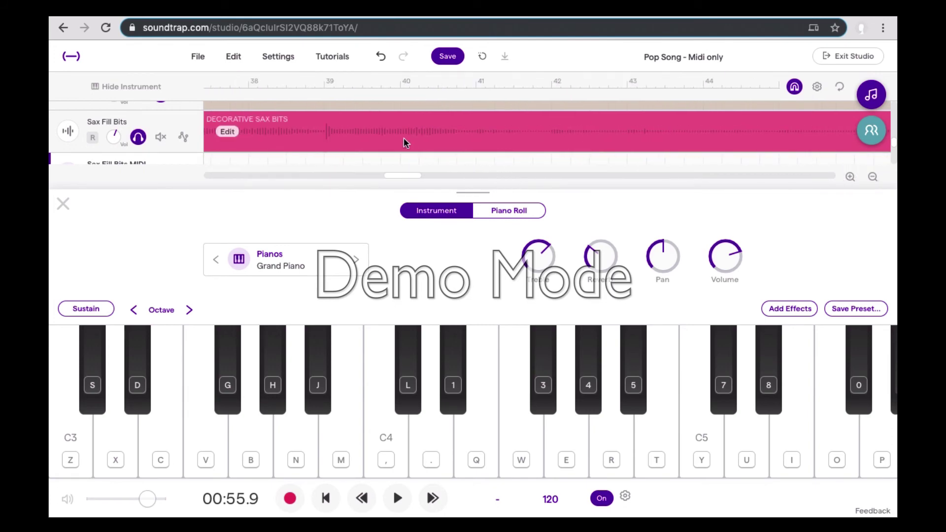
scroll(403, 140, "left", 1)
scroll(404, 140, "down", 1)
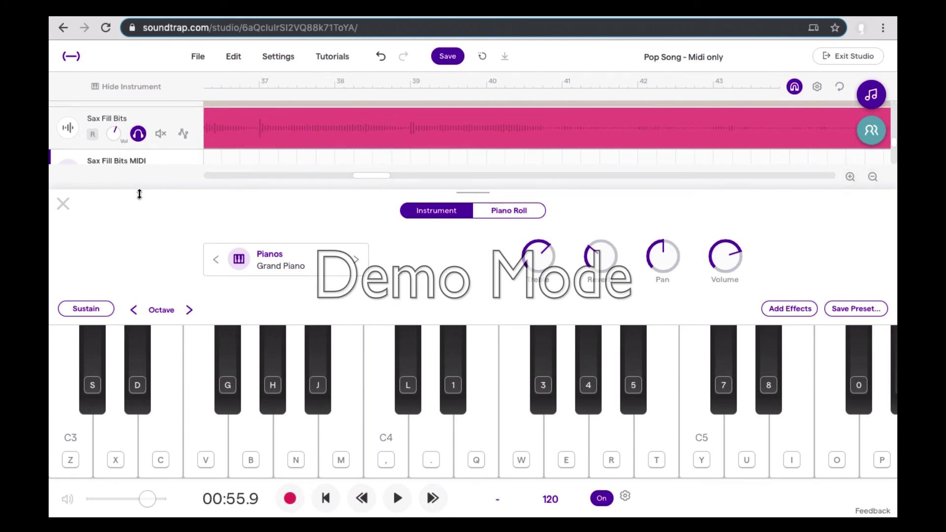
left_click(63, 204)
scroll(391, 224, "left", 2)
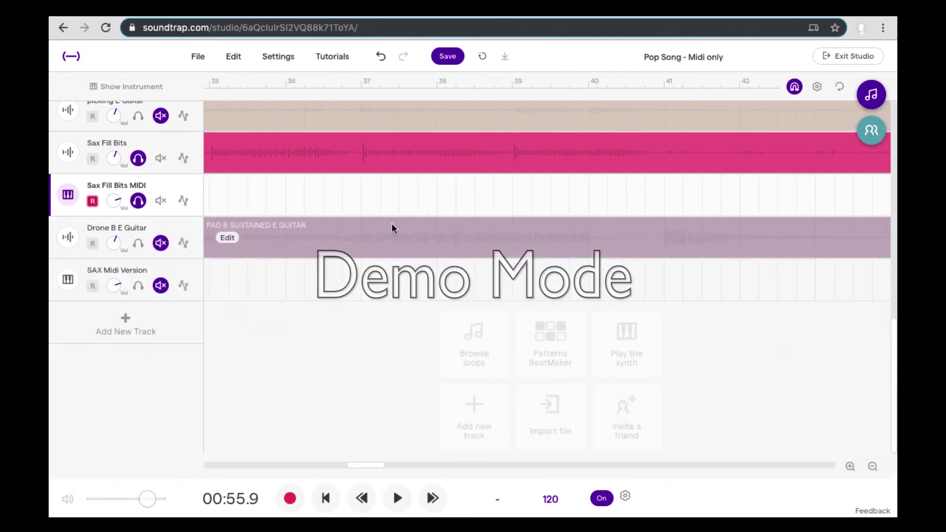
scroll(392, 226, "left", 7)
scroll(392, 226, "up", 1)
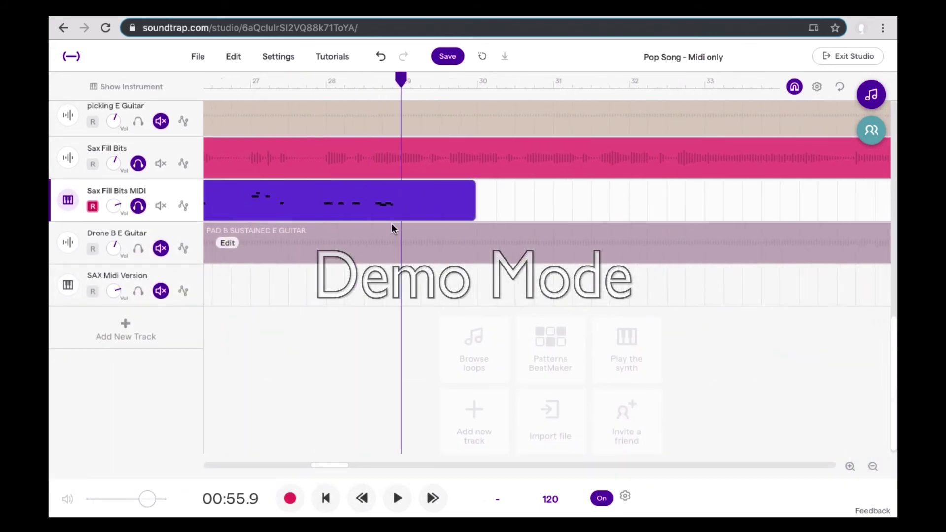
scroll(391, 227, "left", 3)
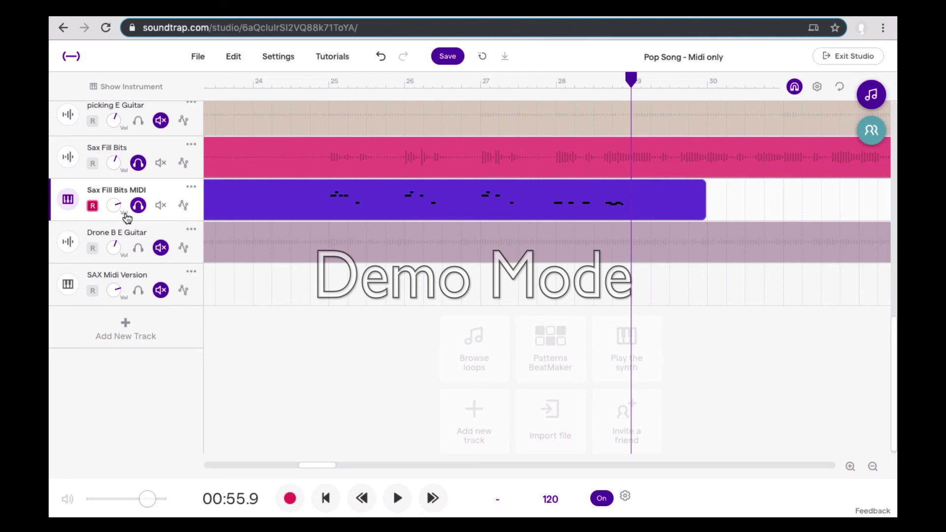
Inspect the timing and lengths of the recorded notes from bars 25 to 28 in the piano roll, and close the editor.
left_click(69, 200)
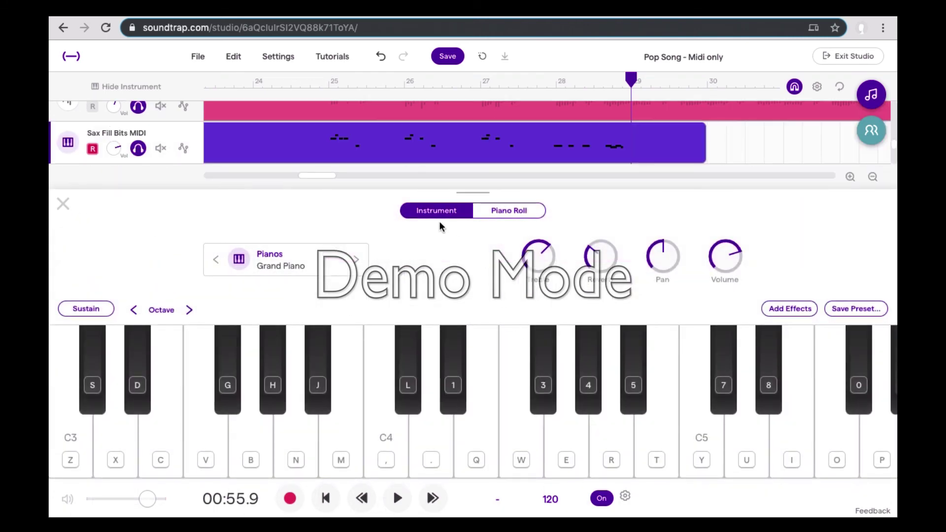
left_click(506, 210)
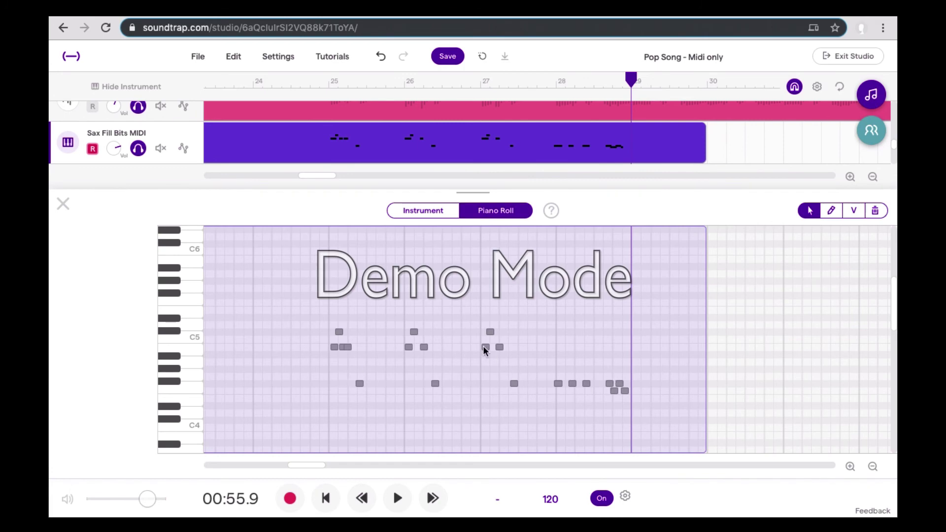
left_click(850, 468)
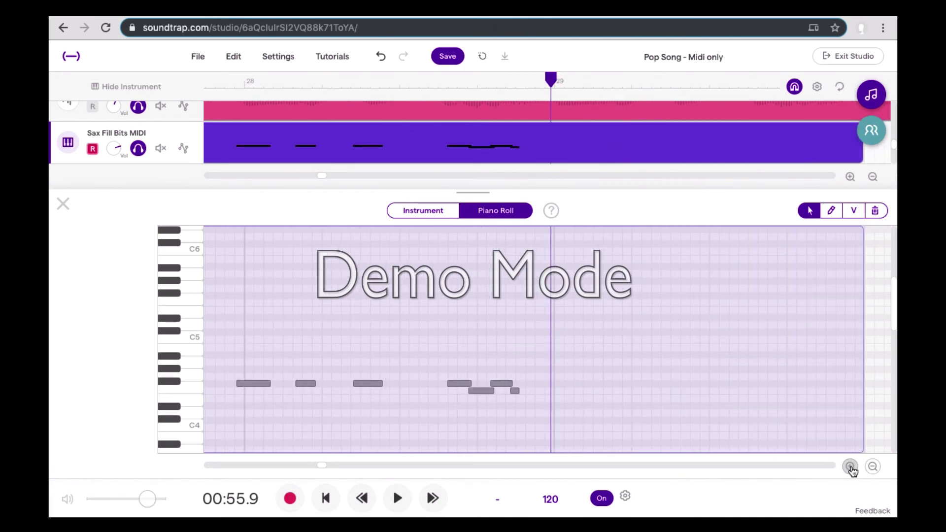
scroll(495, 350, "left", 5)
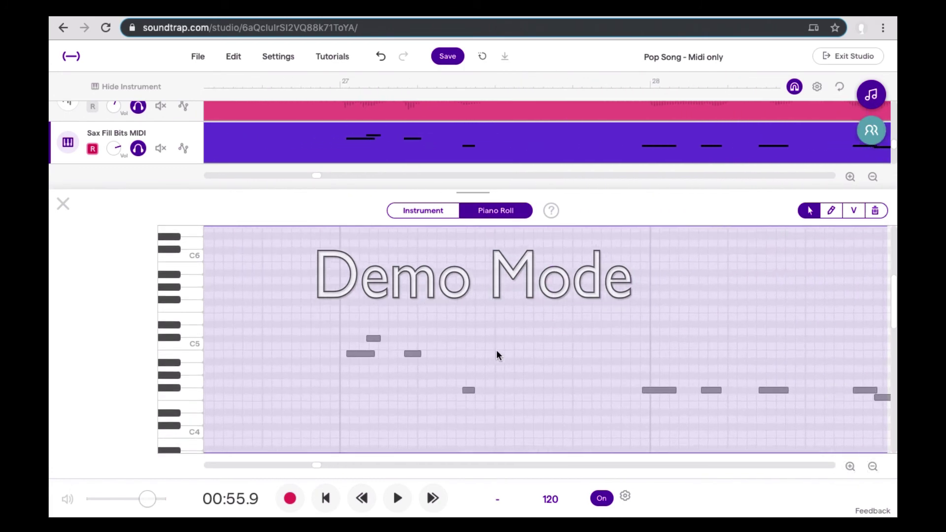
scroll(495, 349, "left", 8)
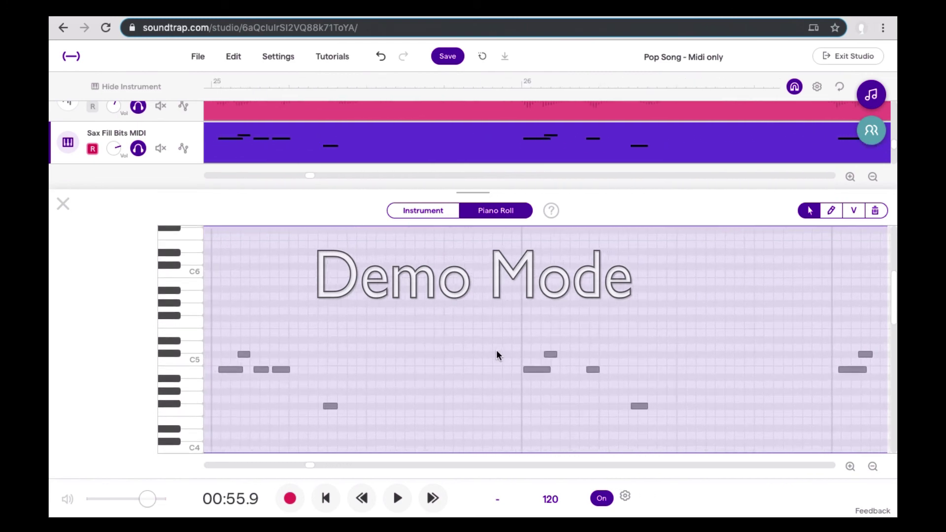
scroll(495, 350, "right", 2)
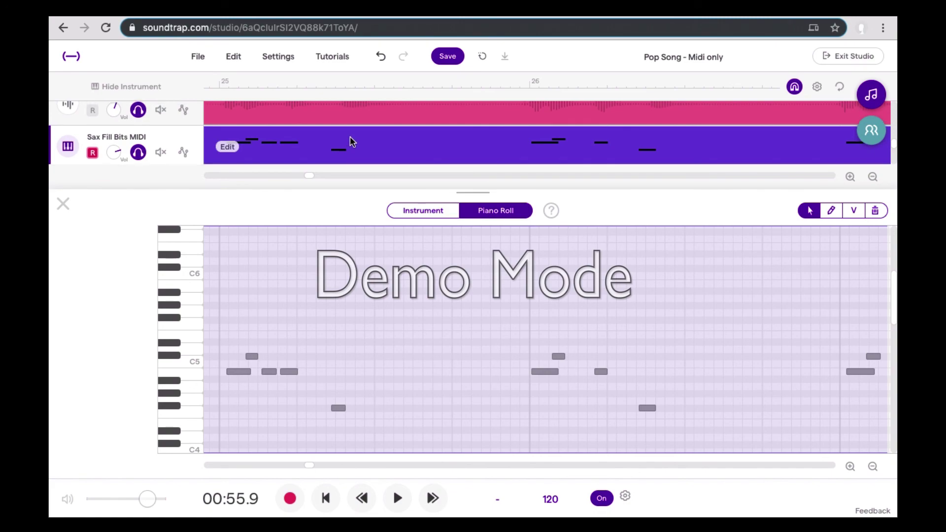
left_click(64, 205)
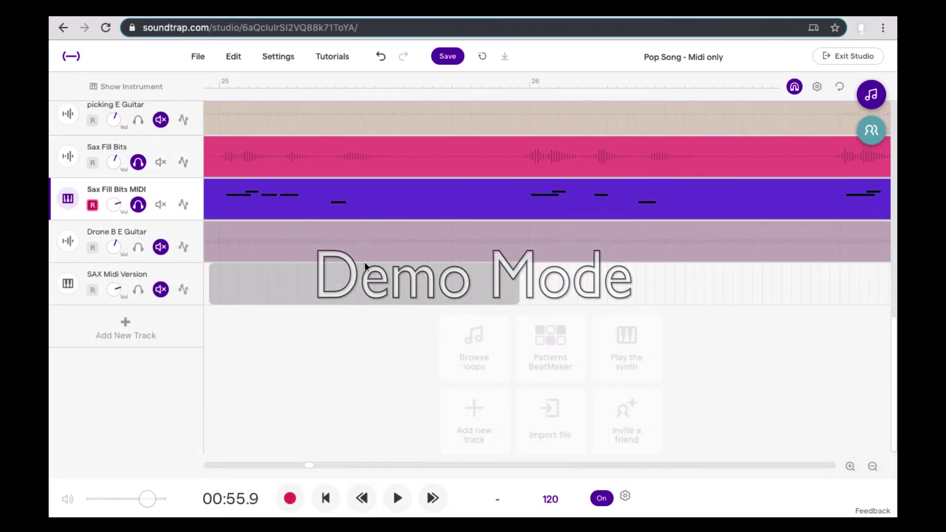
Examine the MIDI notes of the Hook and Hi Shots tracks around bars 24 and 25.
scroll(365, 267, "up", 5)
scroll(365, 266, "up", 6)
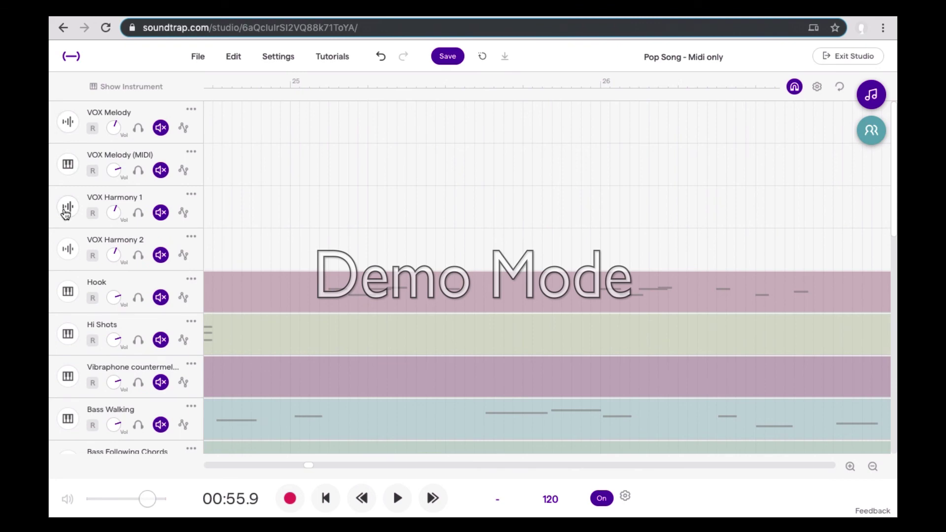
scroll(277, 202, "left", 5)
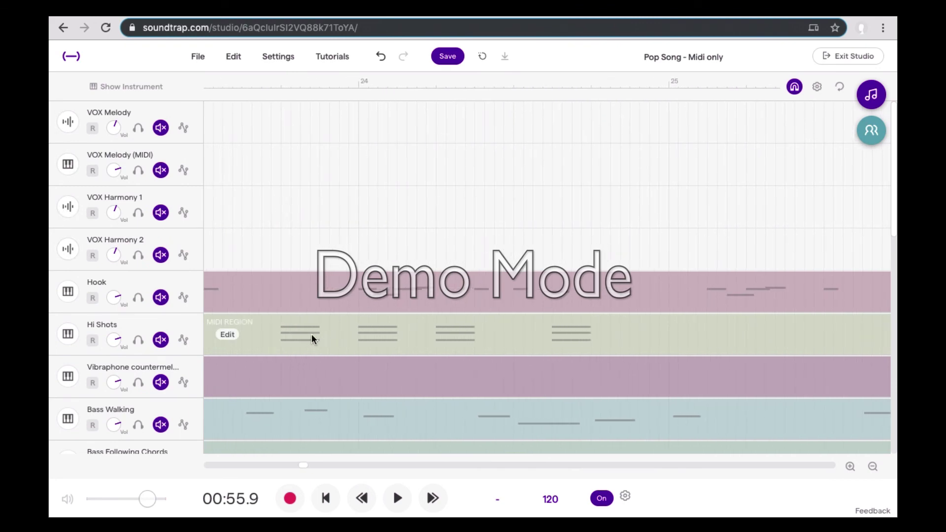
scroll(311, 334, "down", 1)
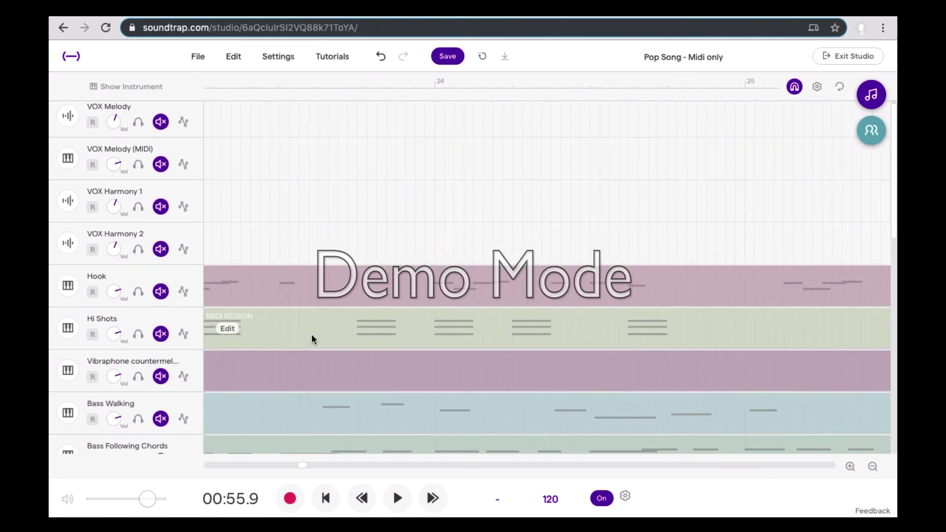